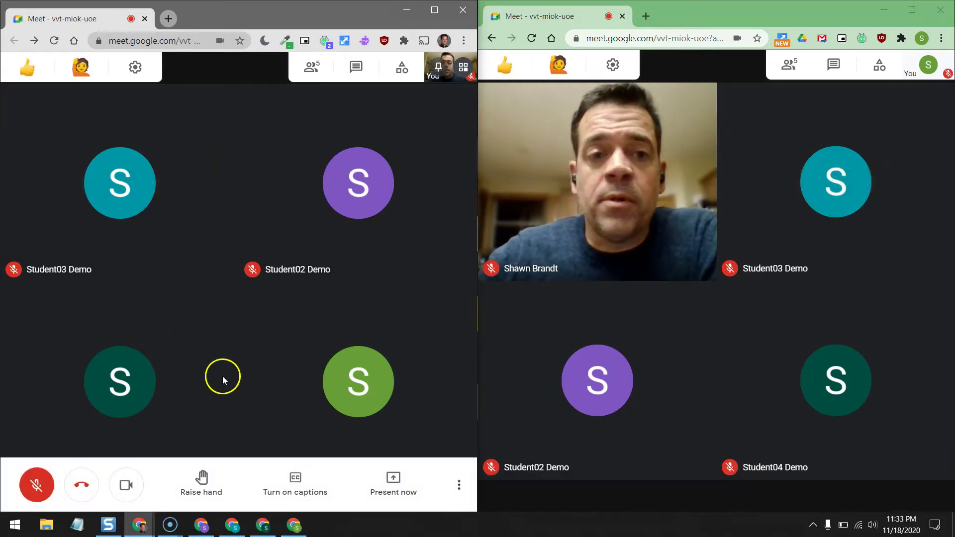
Show the host's own video as a tile in the meeting grid.
mouse_move(326, 177)
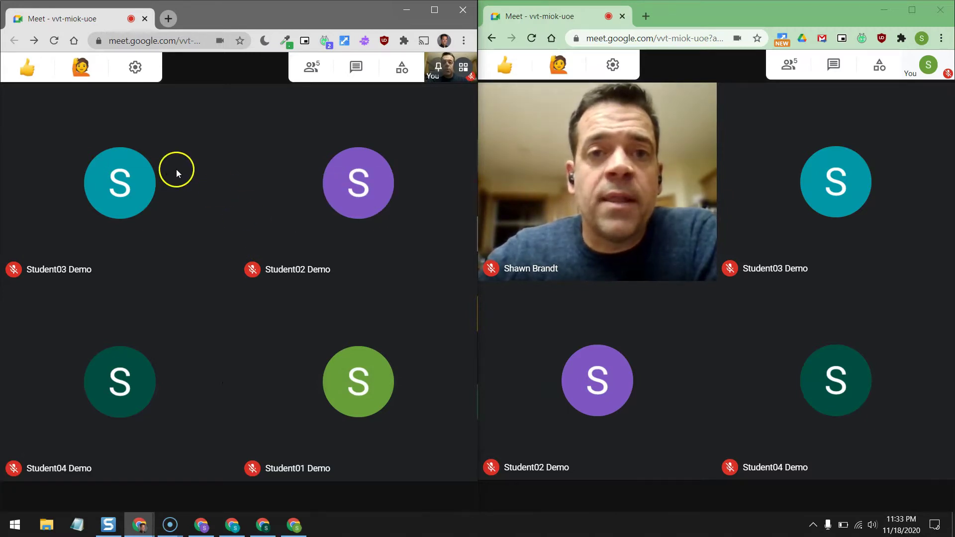
mouse_move(133, 168)
mouse_move(236, 368)
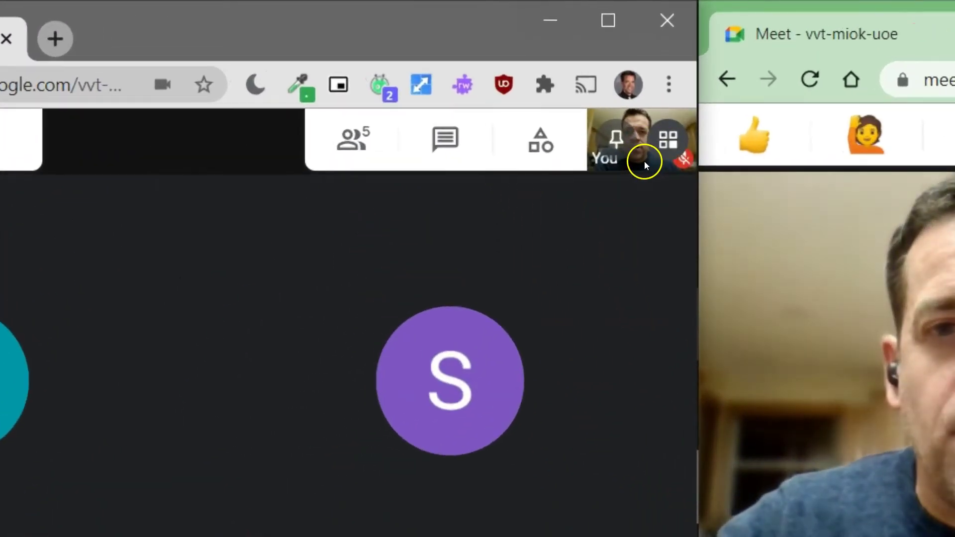
left_click(669, 152)
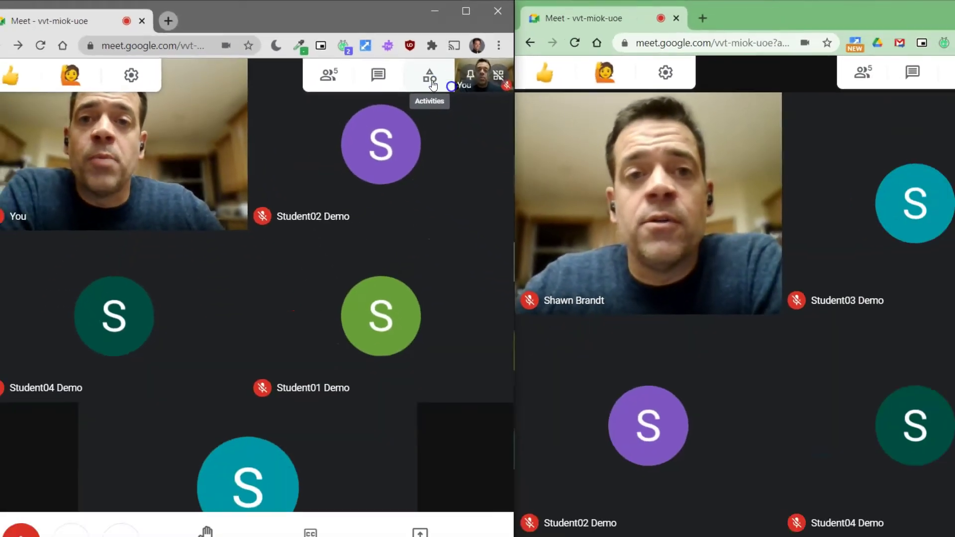
Open Breakout rooms from the meeting activities in both the host and student windows, and close the student's panel after viewing it.
left_click(430, 79)
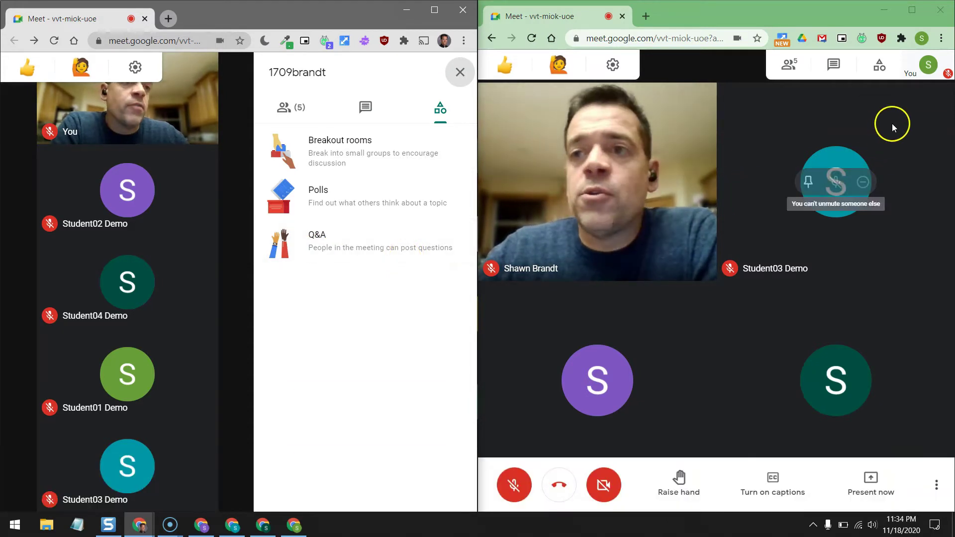
left_click(881, 74)
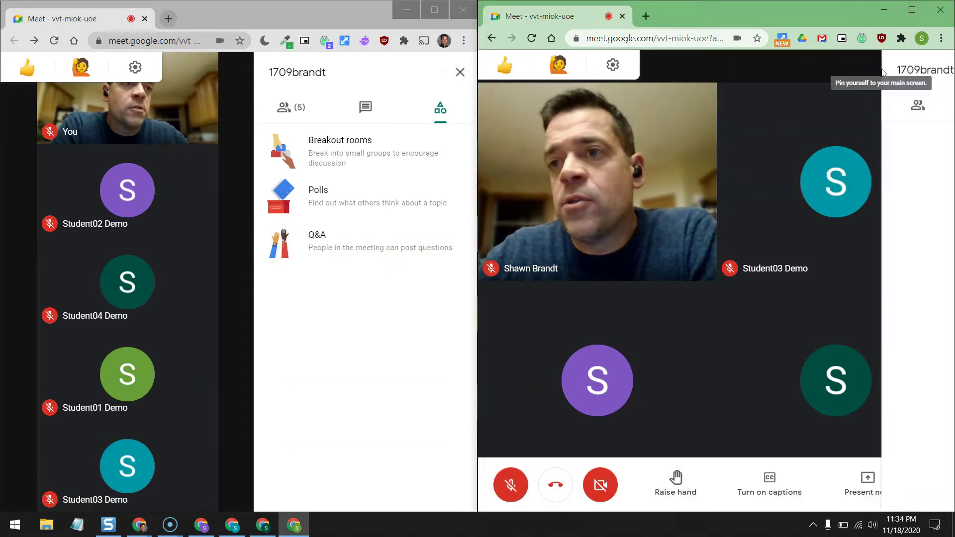
left_click(827, 159)
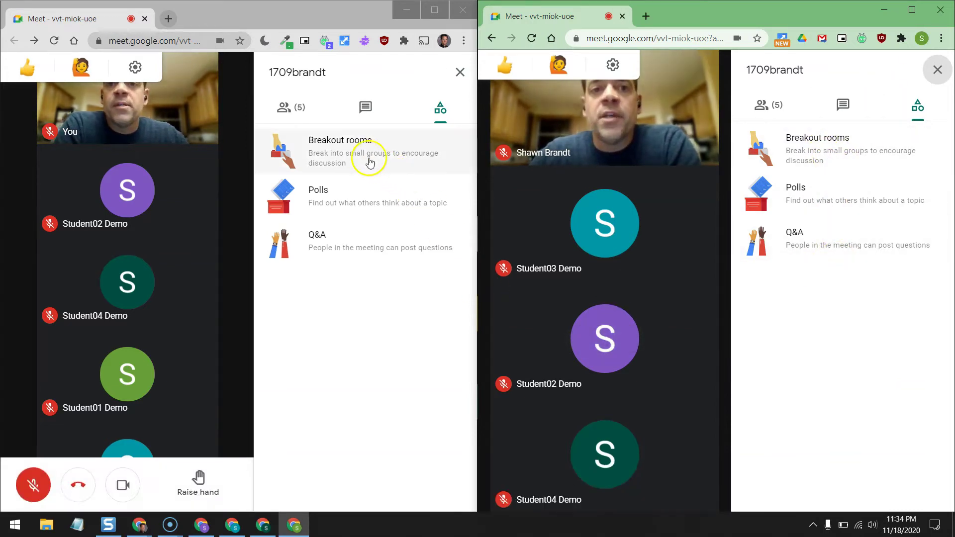
left_click(354, 155)
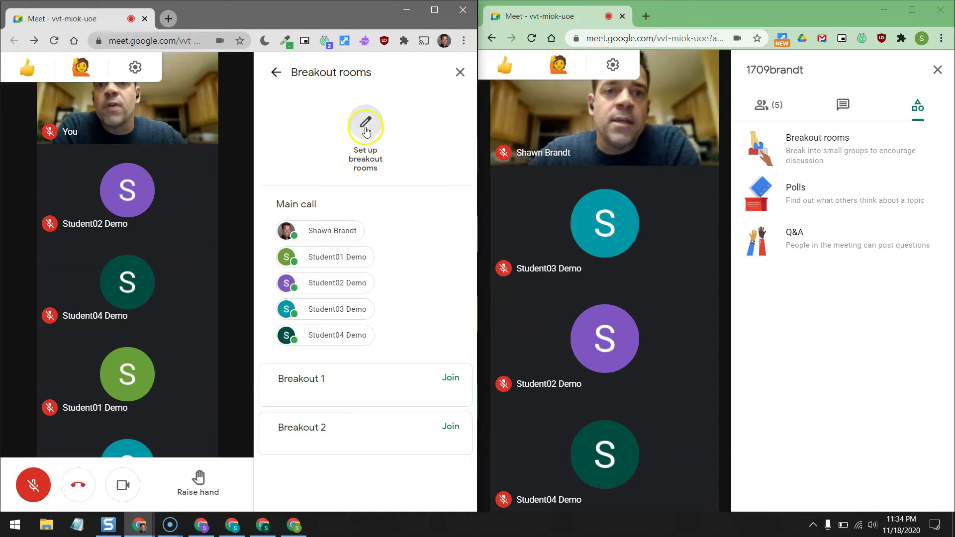
left_click(848, 148)
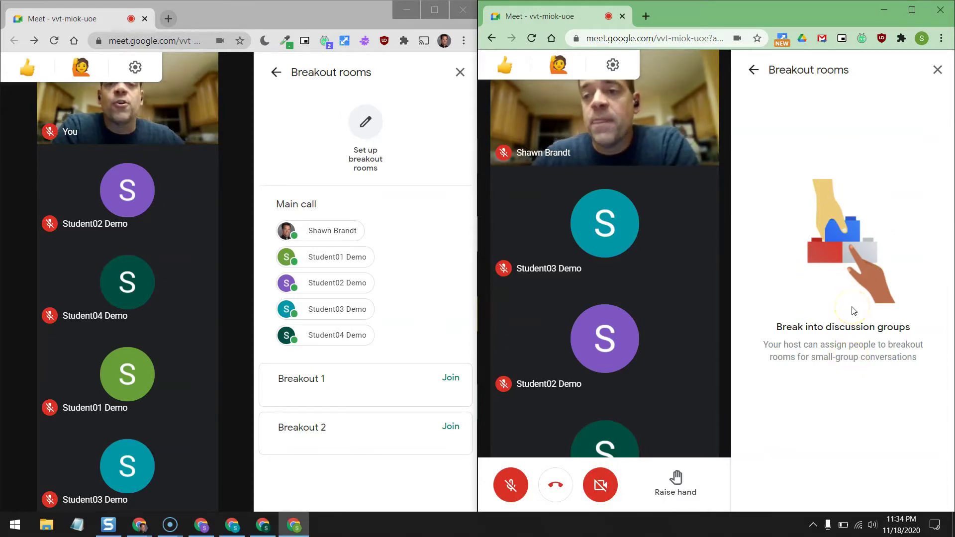
left_click(937, 70)
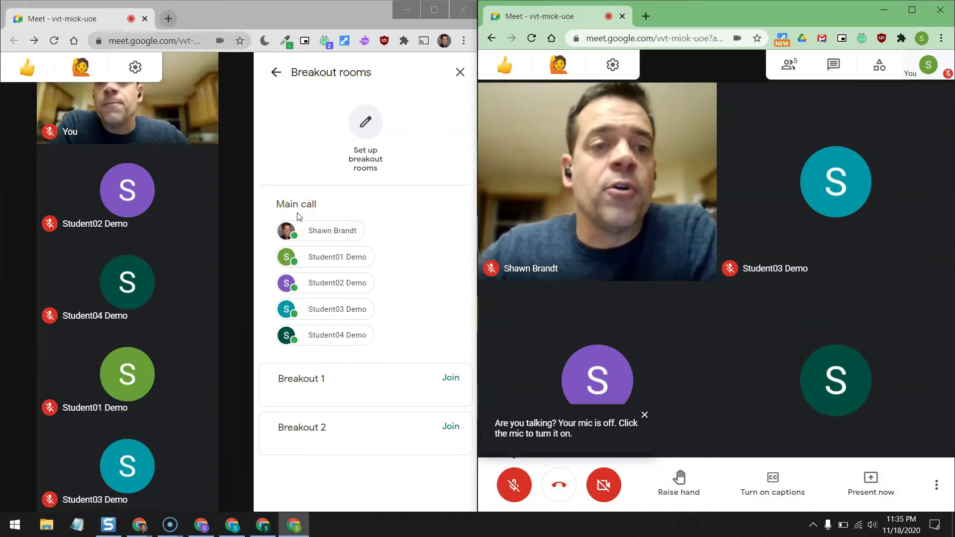
Start setting up breakout rooms in the host window and raise the number of rooms to 6.
left_click(372, 131)
left_click(372, 131)
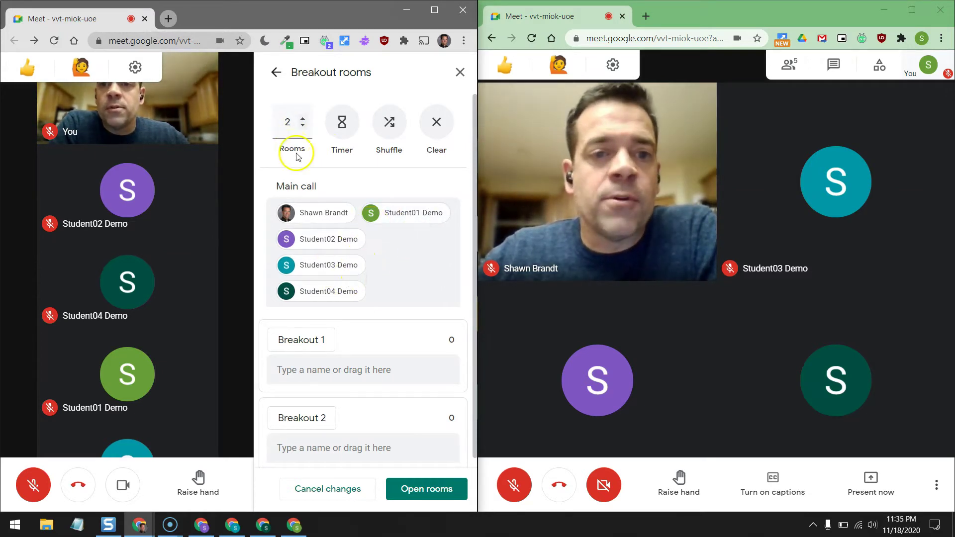
left_click(303, 121)
left_click(303, 121)
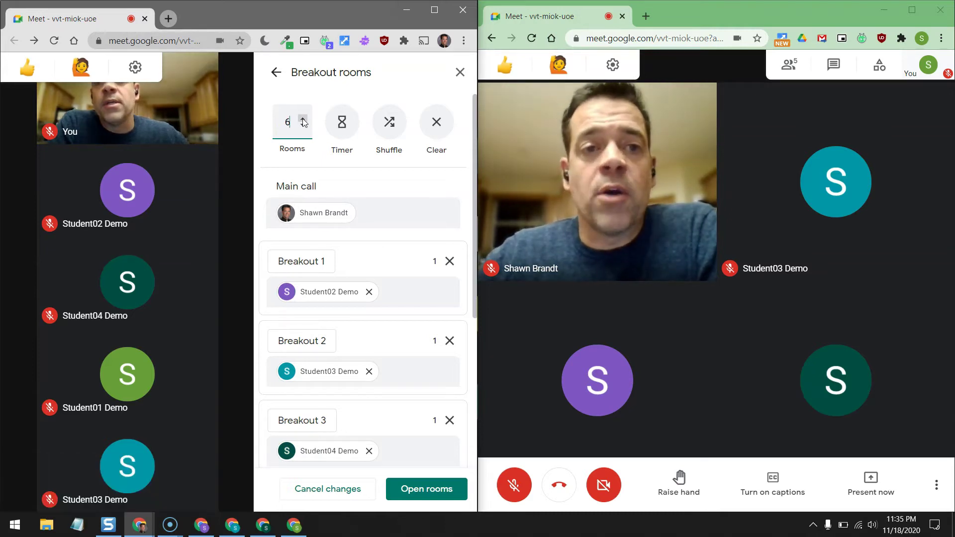
Set the number of breakout rooms to 2.
left_click_drag(291, 122, 268, 126)
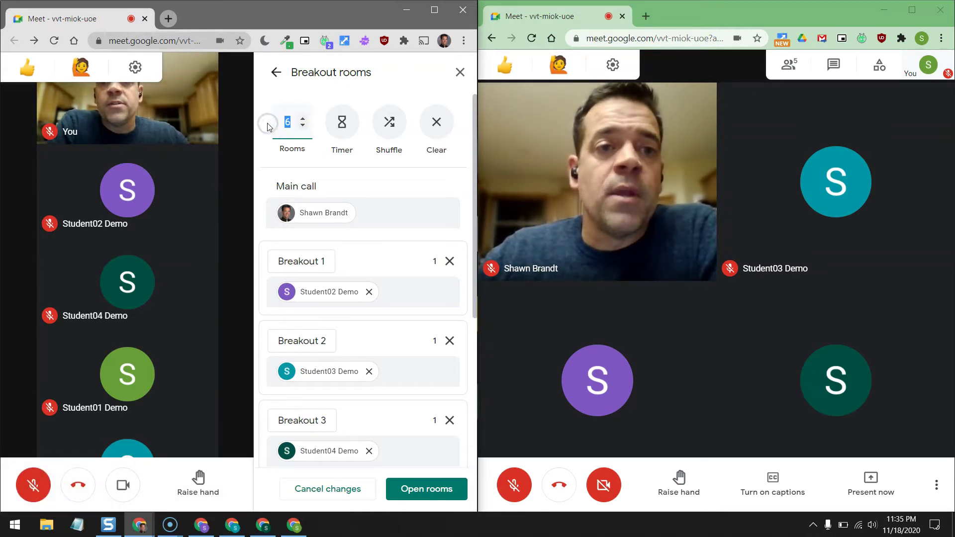
type("2")
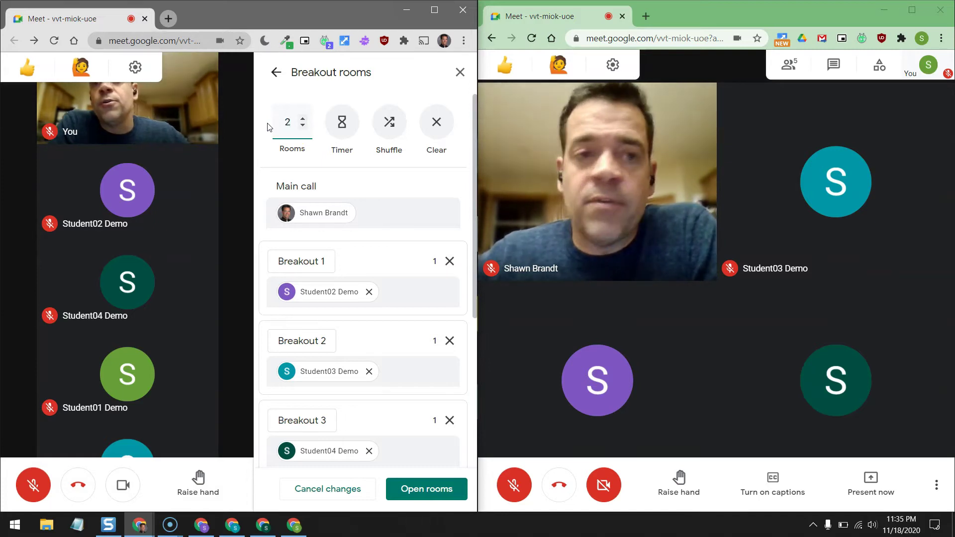
left_click(324, 168)
Turn on the timer that ends breakout rooms after a set time, and set it to 3 minutes.
left_click(346, 117)
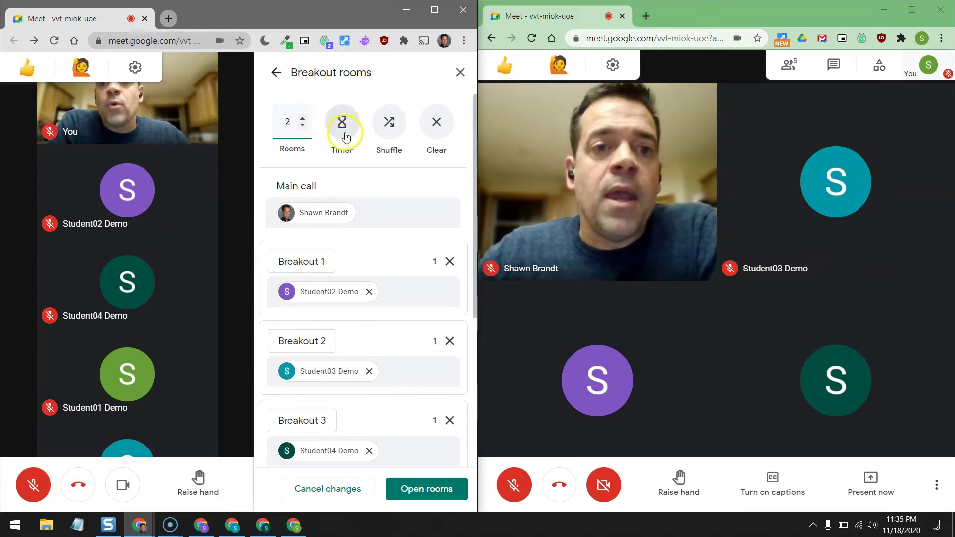
left_click(342, 133)
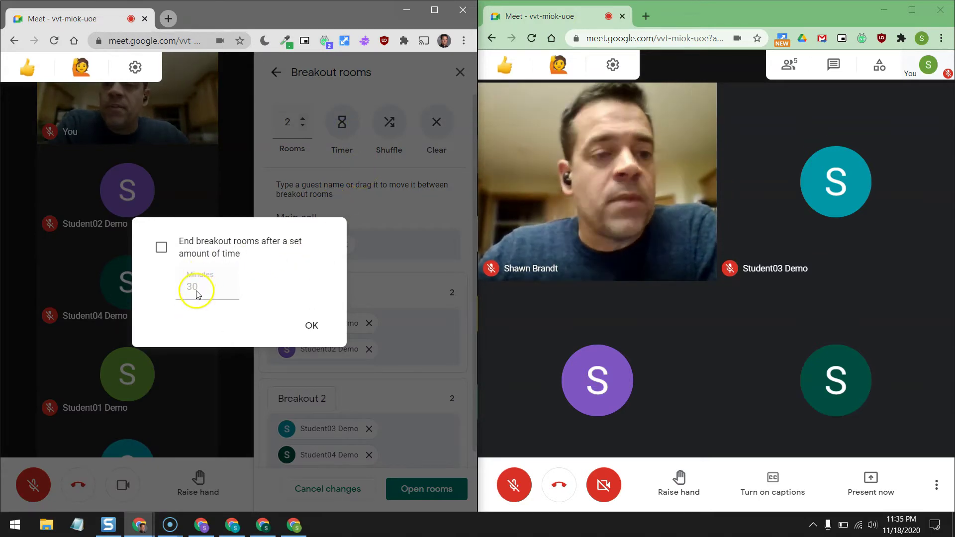
left_click(161, 249)
left_click(179, 281)
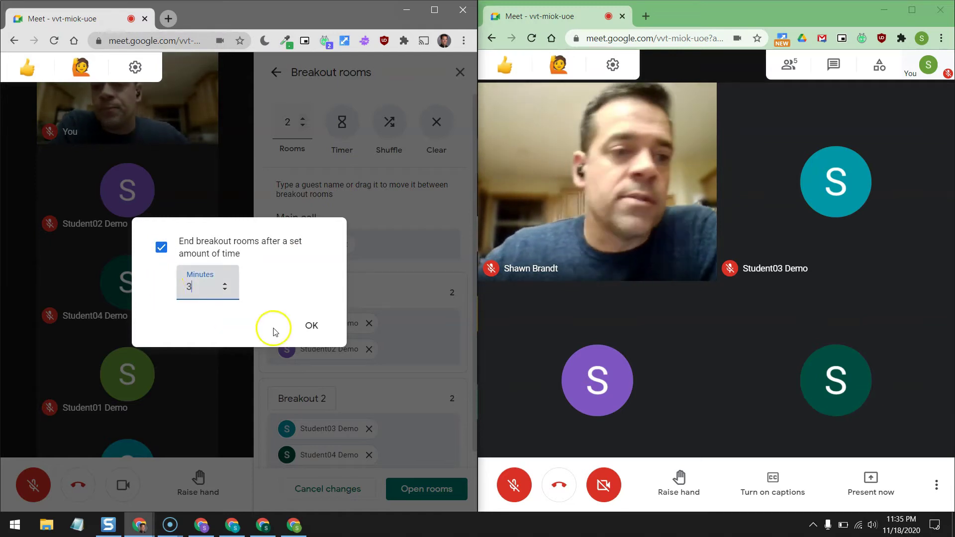
type("3")
left_click(310, 326)
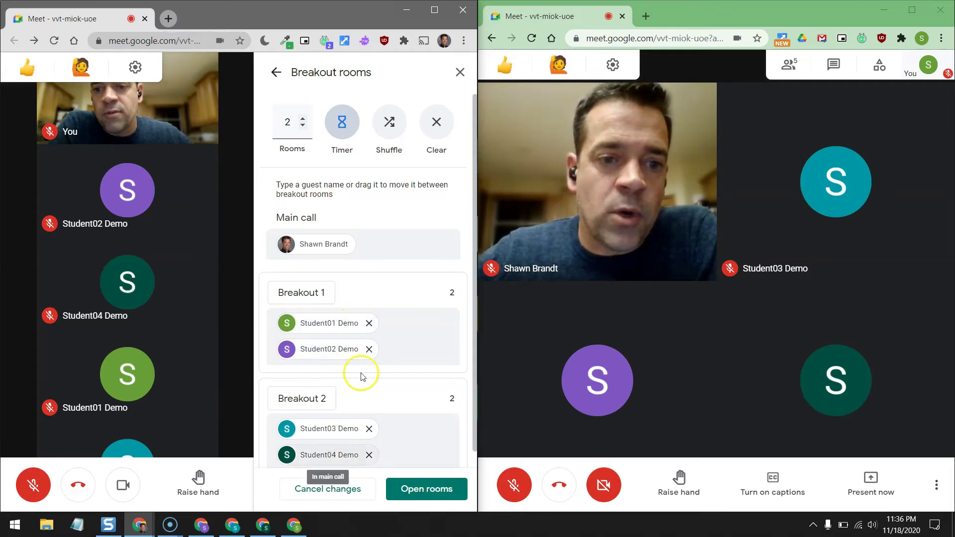
Try shuffling the participants between the two breakout rooms and clear all room assignments.
left_click(390, 128)
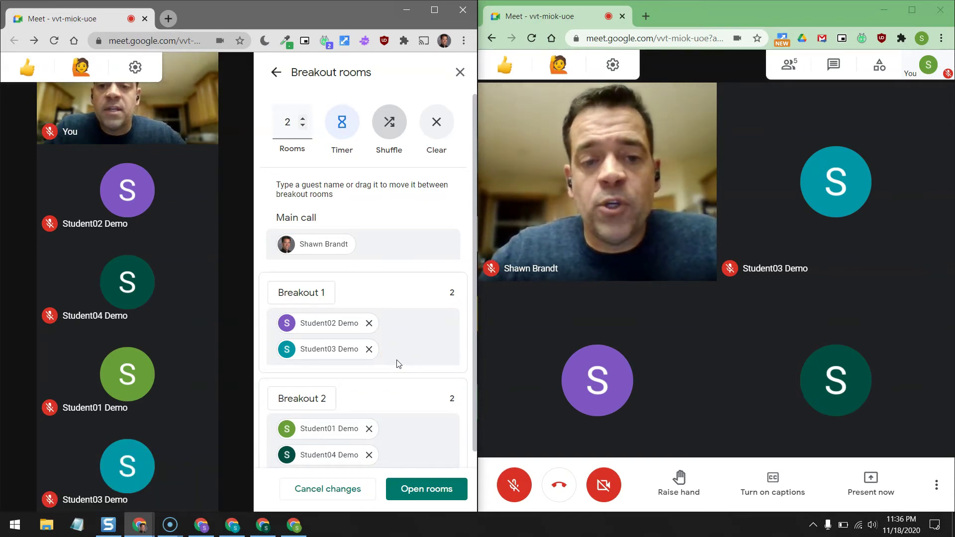
left_click_drag(338, 323, 378, 338)
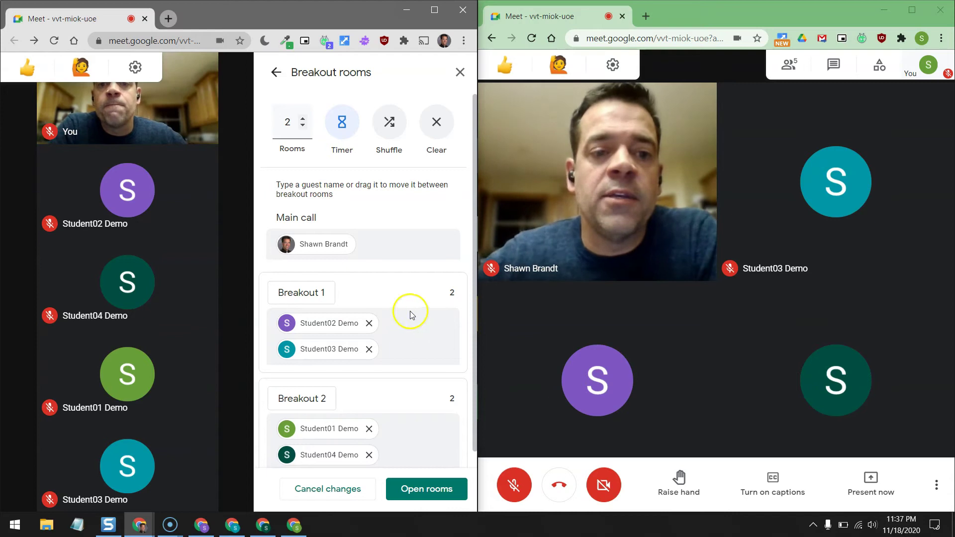
left_click(437, 124)
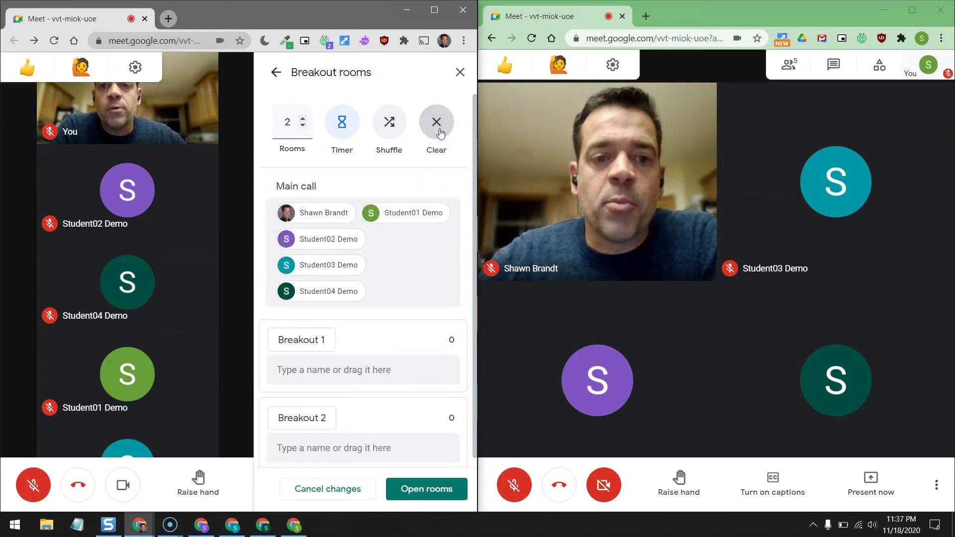
Shuffle the students into the two breakout rooms and open the rooms.
left_click(393, 127)
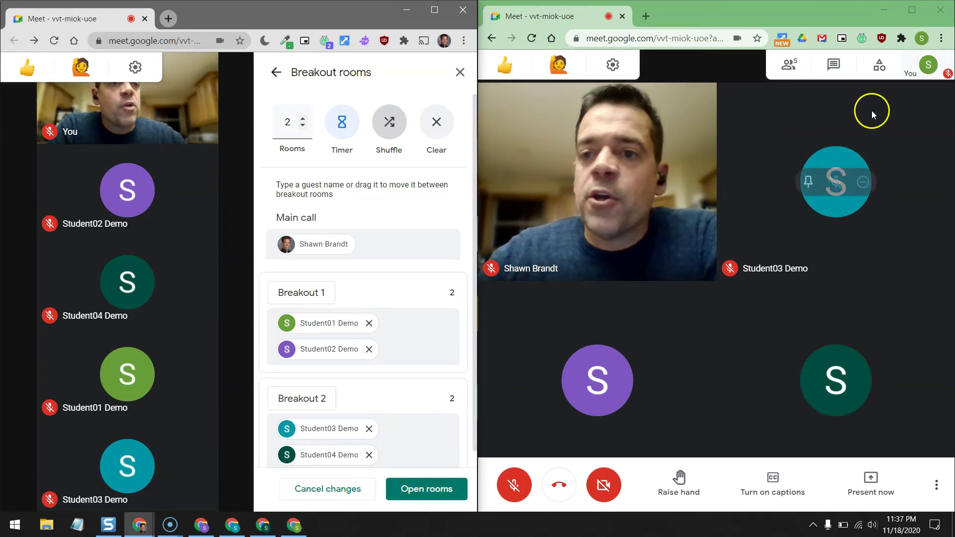
mouse_move(928, 74)
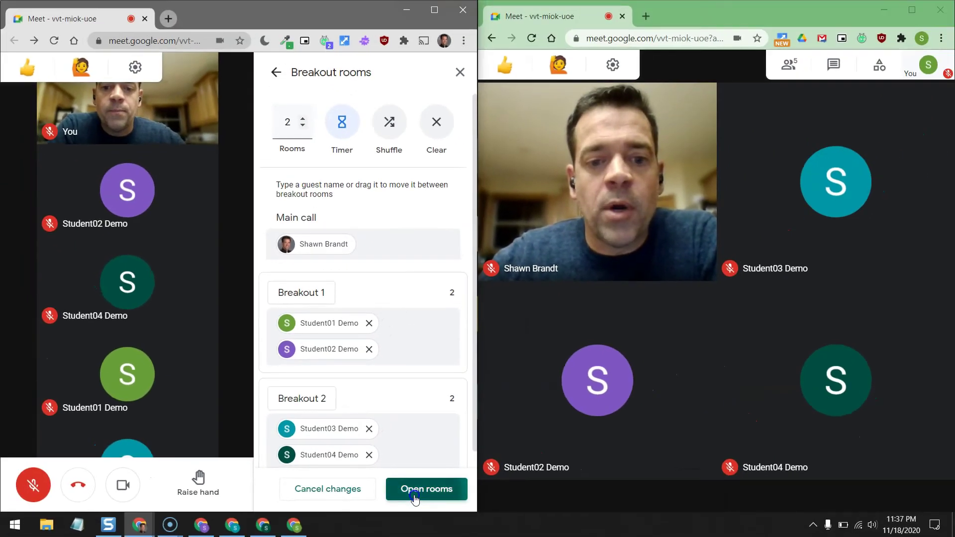
left_click(572, 496)
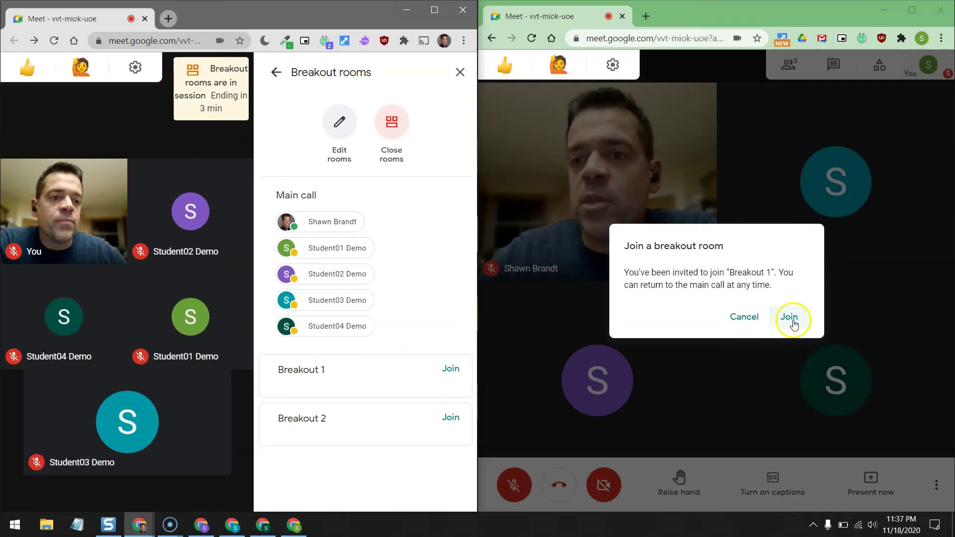
Join Breakout 1 in the student window, dismiss the muted-microphone notice, and ask the host for help.
left_click(792, 320)
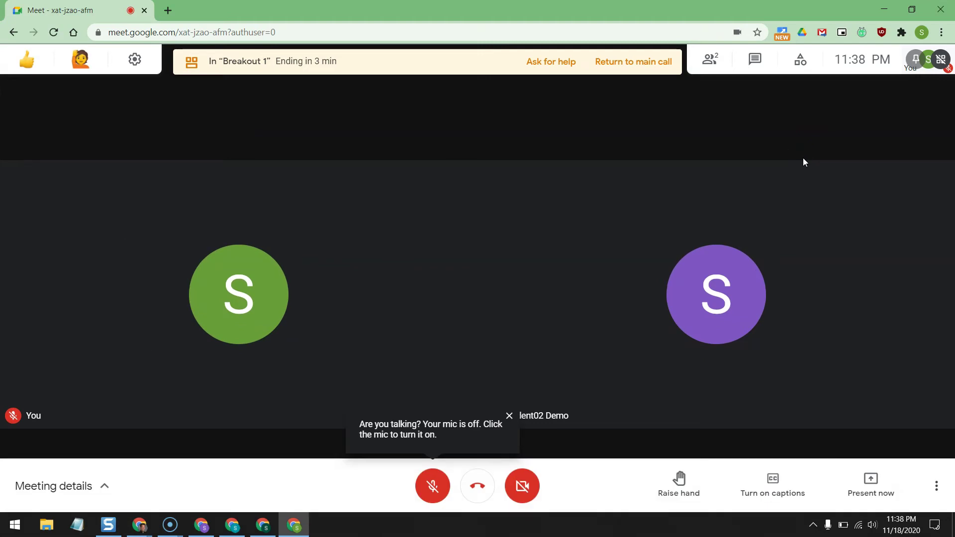
left_click(509, 417)
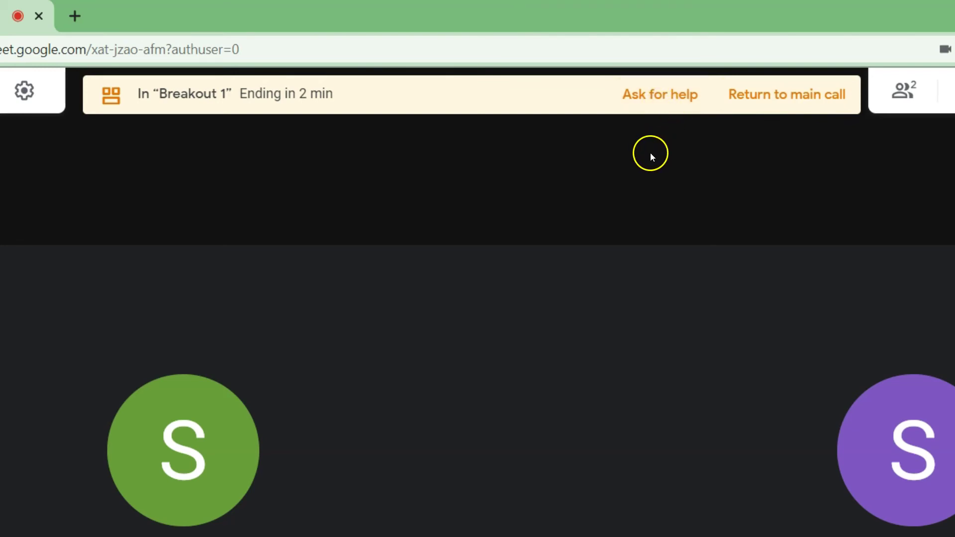
left_click(671, 105)
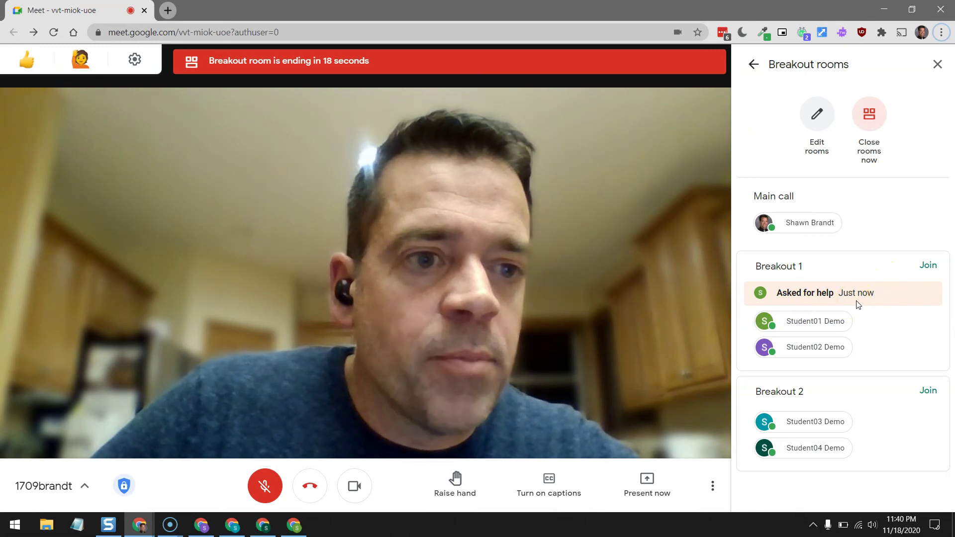
Join Breakout 1 as the host and return to the main call when the room ends.
left_click(928, 266)
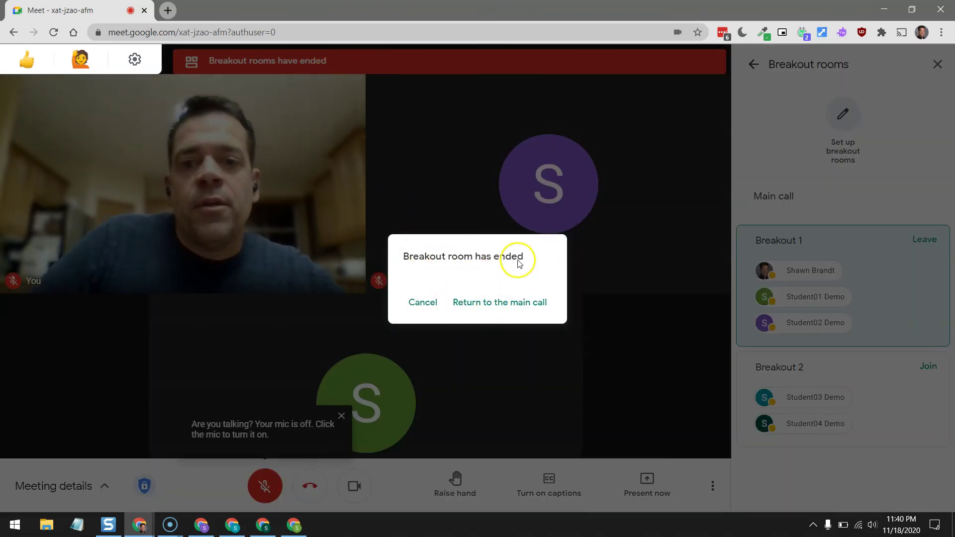
left_click(514, 309)
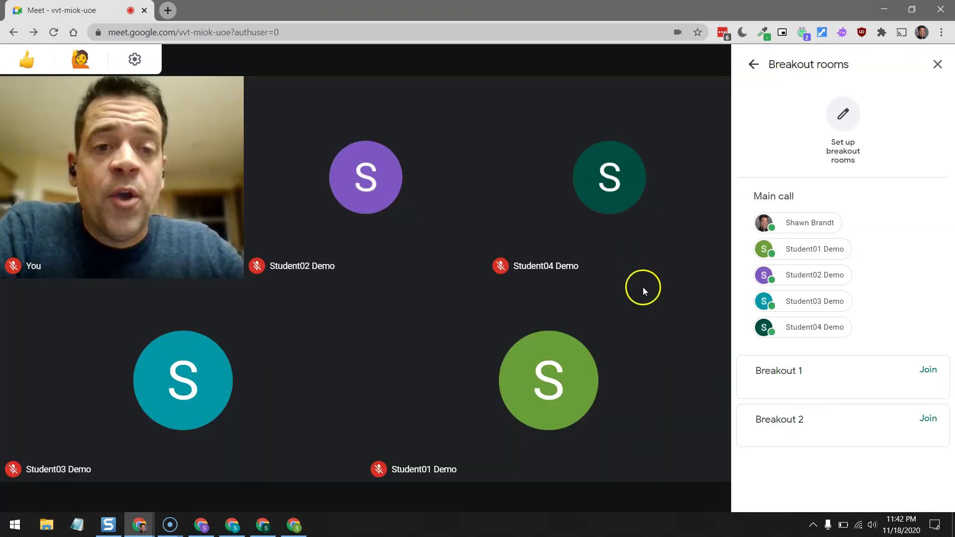
Reopen the breakout room setup, move the host from Breakout 1 to the main call, and close the side panel.
mouse_move(631, 273)
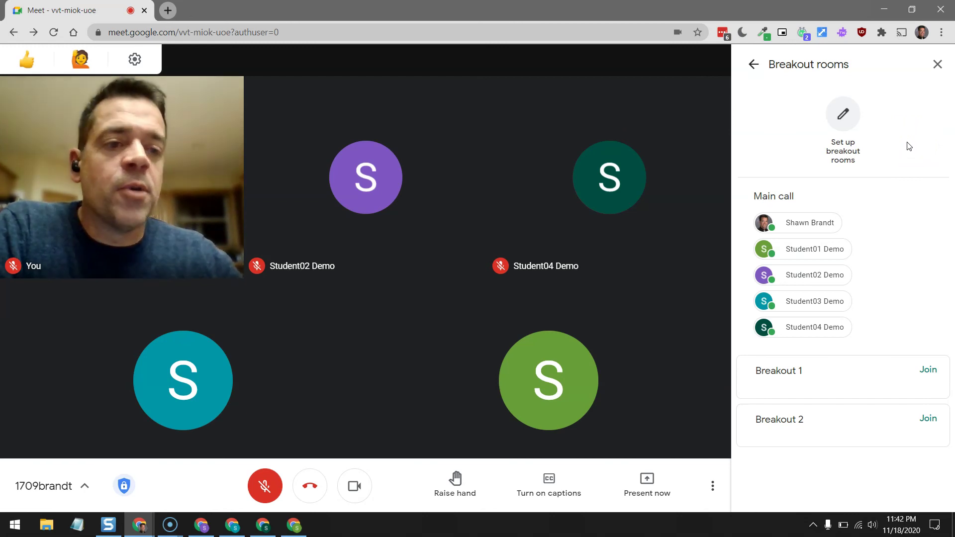
left_click(898, 142)
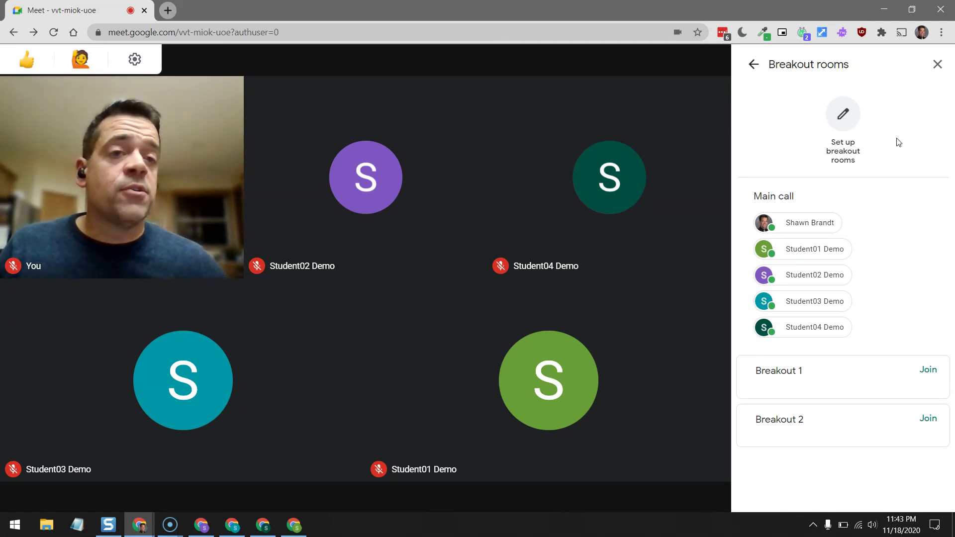
left_click(847, 127)
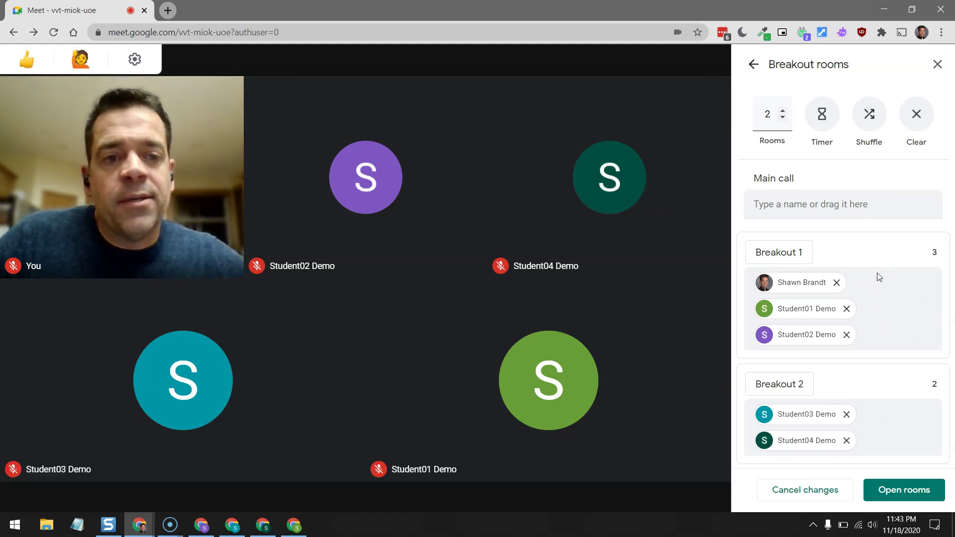
left_click(837, 282)
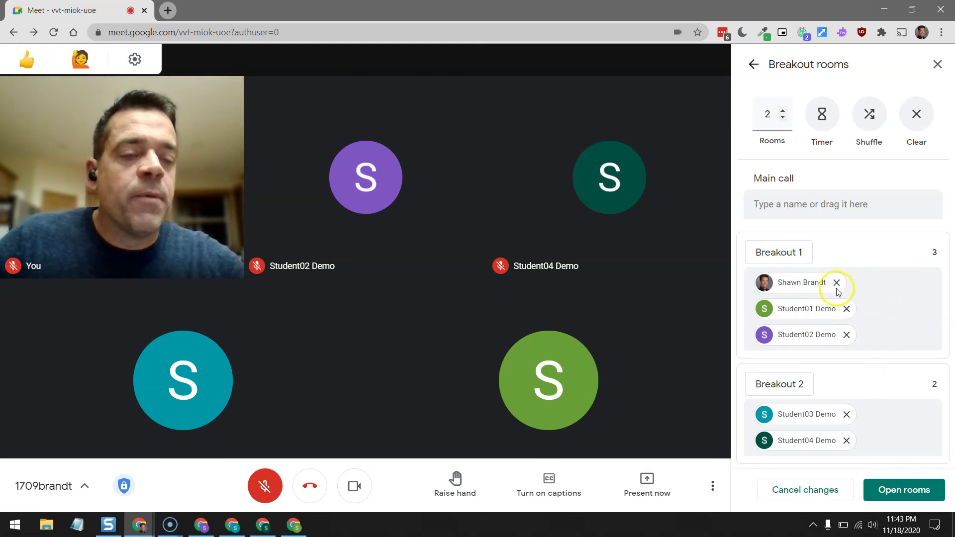
left_click_drag(813, 281, 813, 201)
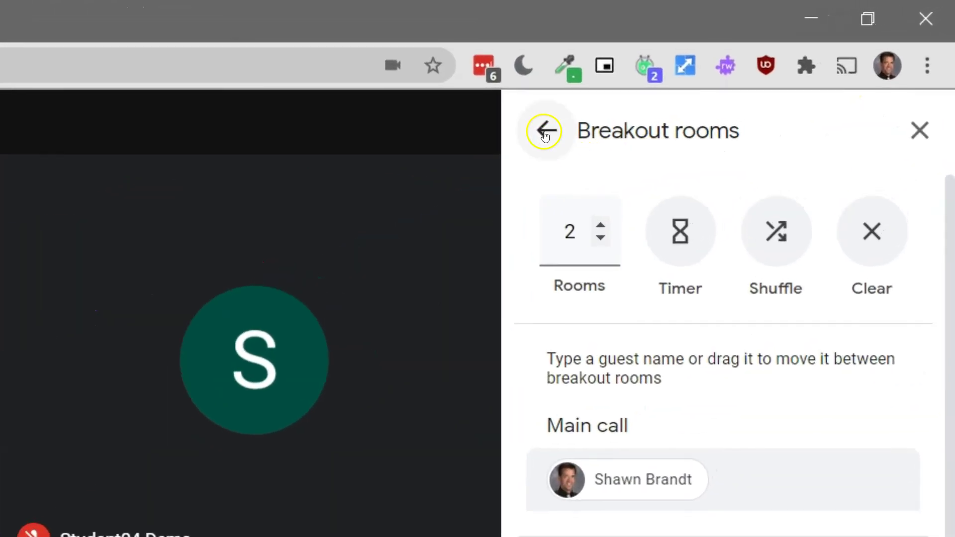
left_click(545, 132)
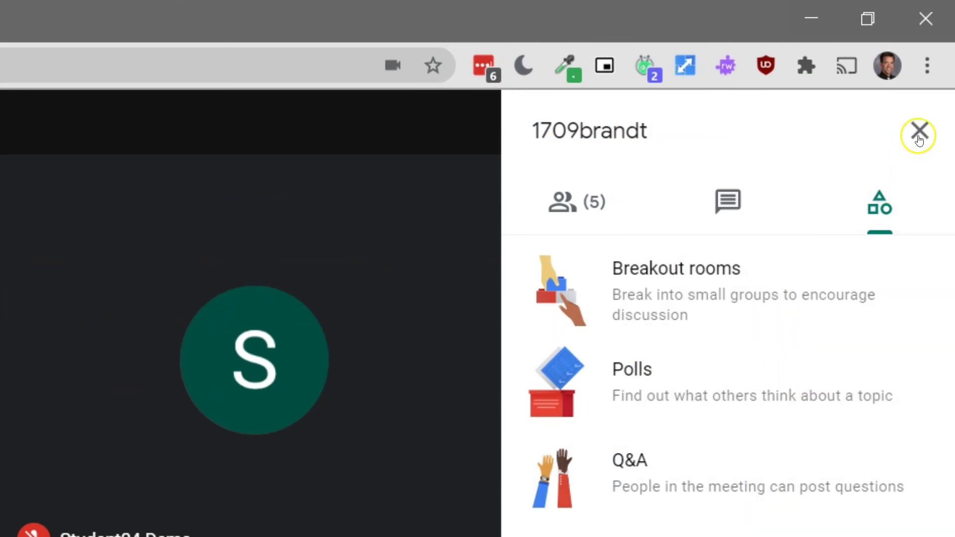
left_click(919, 134)
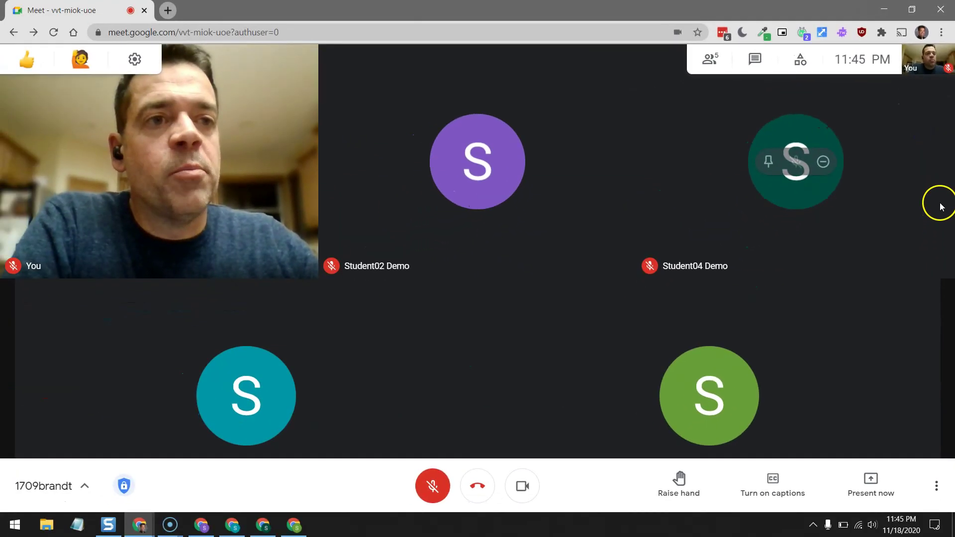